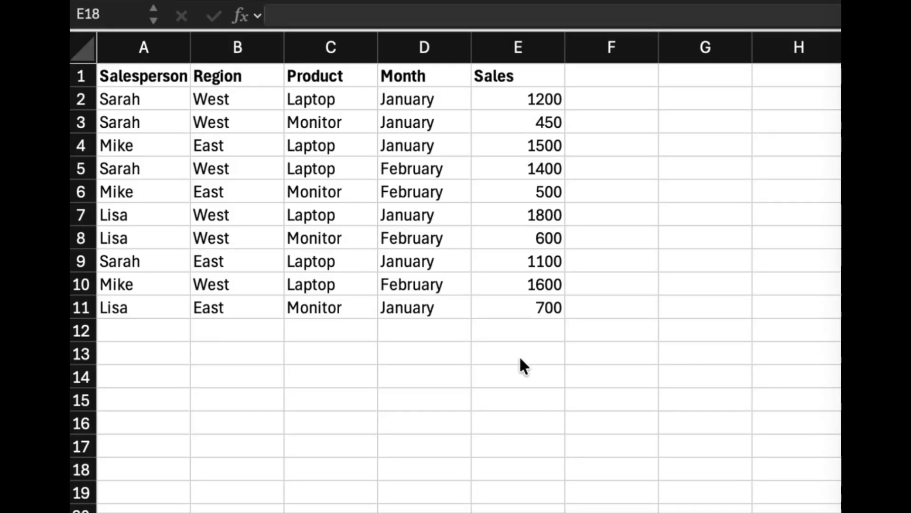
- Start a SUMIFS formula in cell E13 with E2:E11 as the sum range
click(512, 353)
text(=)
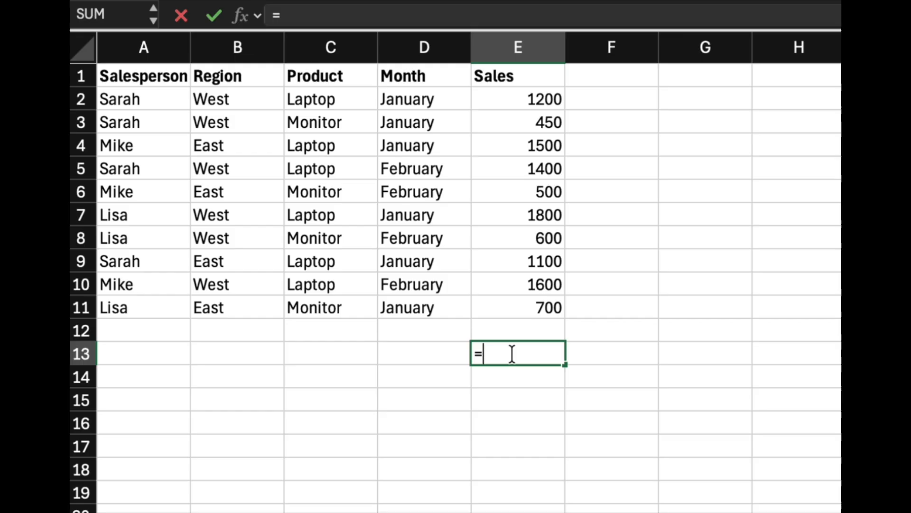
text(sumifs()
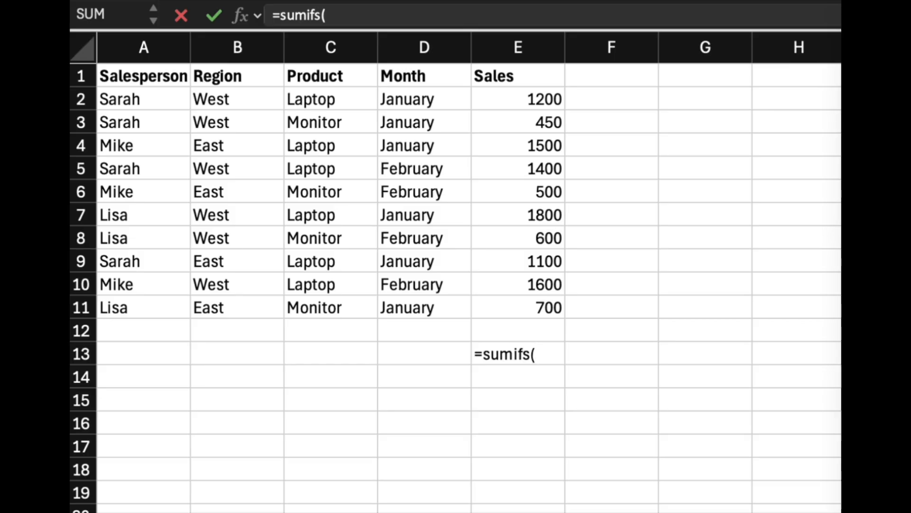
click(553, 355)
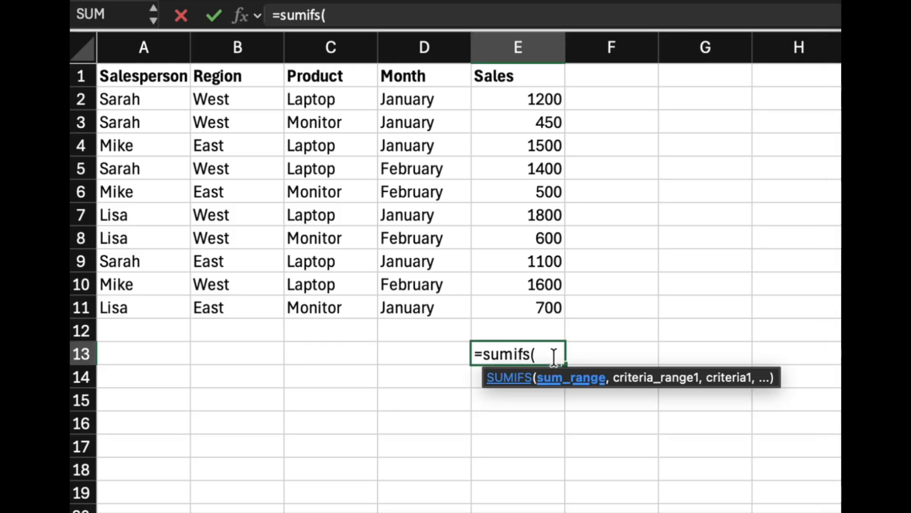
text(e2:e11)
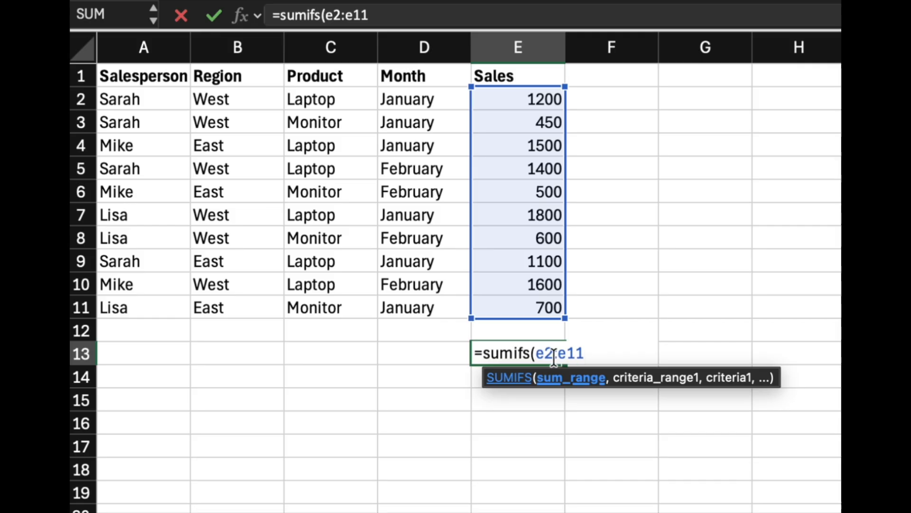
text(,)
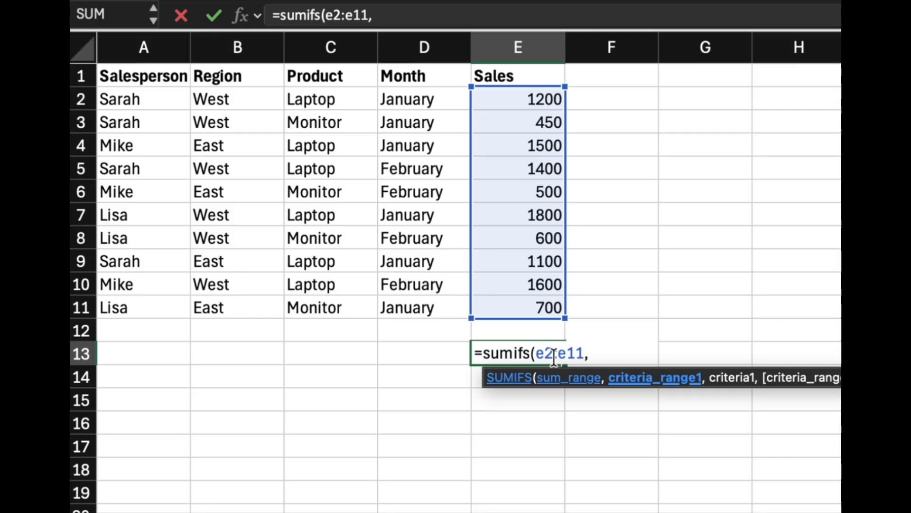
- Add the region condition to the SUMIFS formula, using range B2:B11 and the criterion "West"
text(b2:b11)
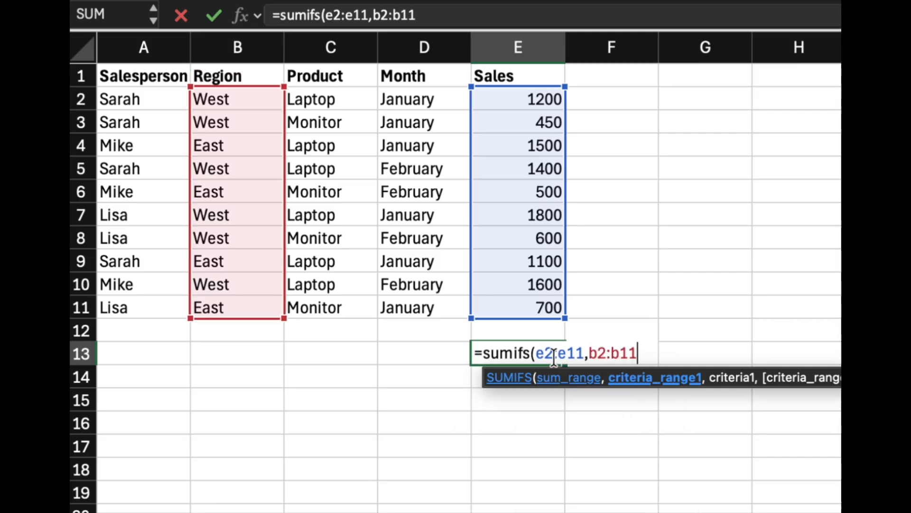
text(,)
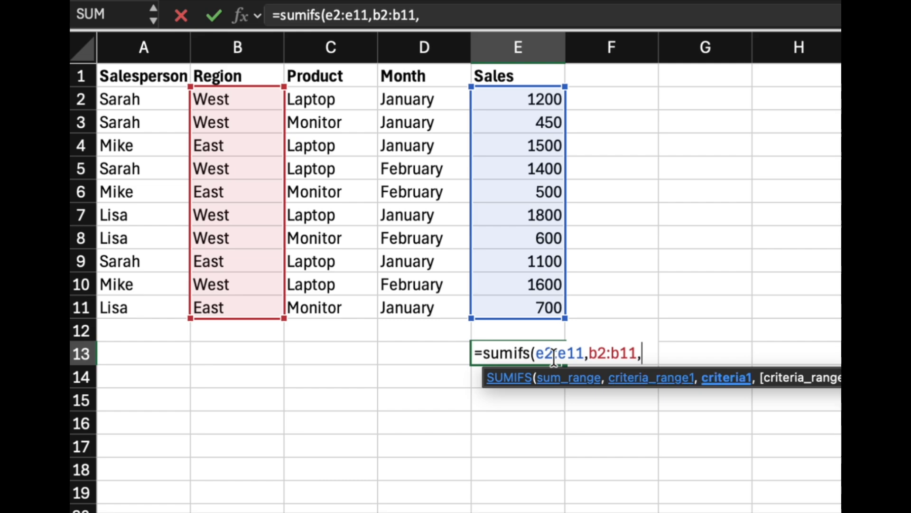
text(:)
key(BackSpace)
text("West",)
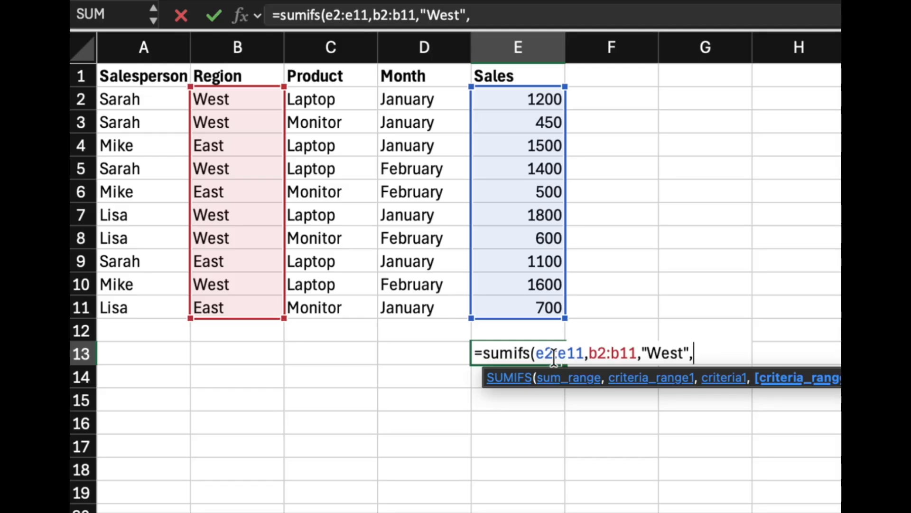
- Add the product condition with range C2:C11 and criterion "Laptop", and complete the SUMIFS formula in E13
text(c2:c11,")
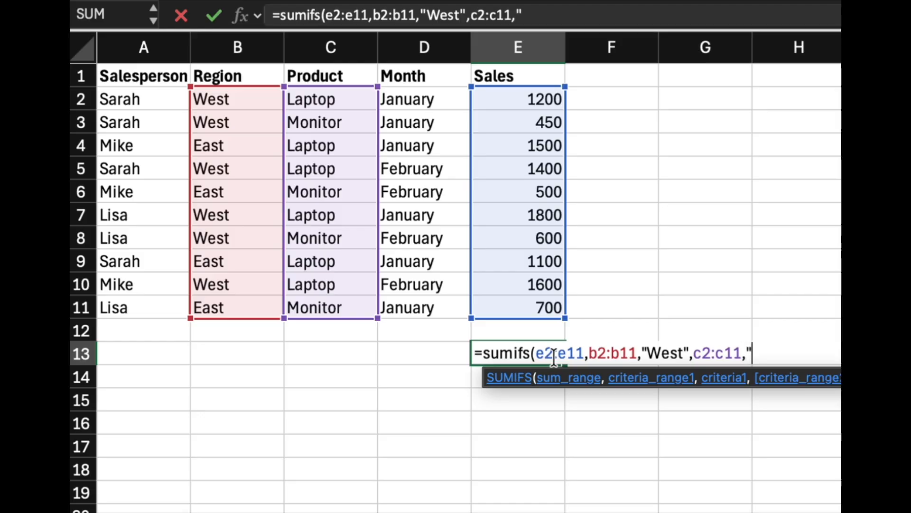
text(Laptops)
key(BackSpace)
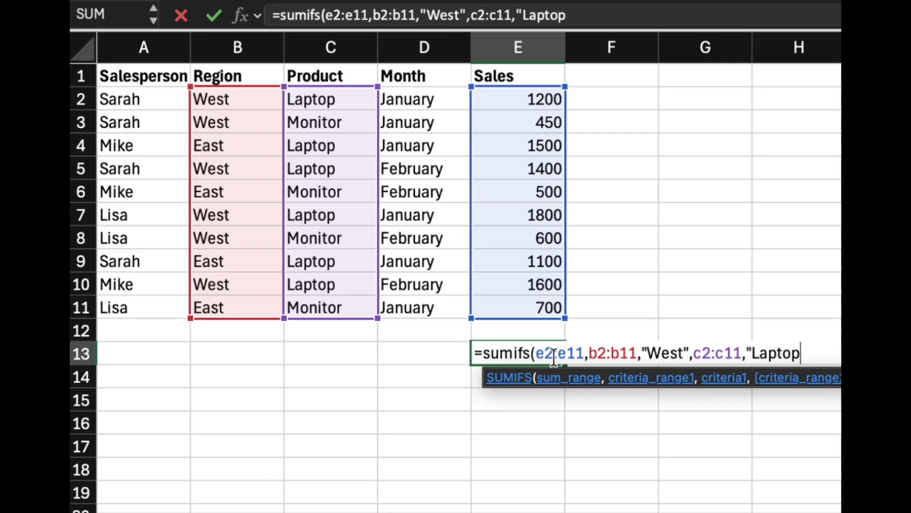
text("))
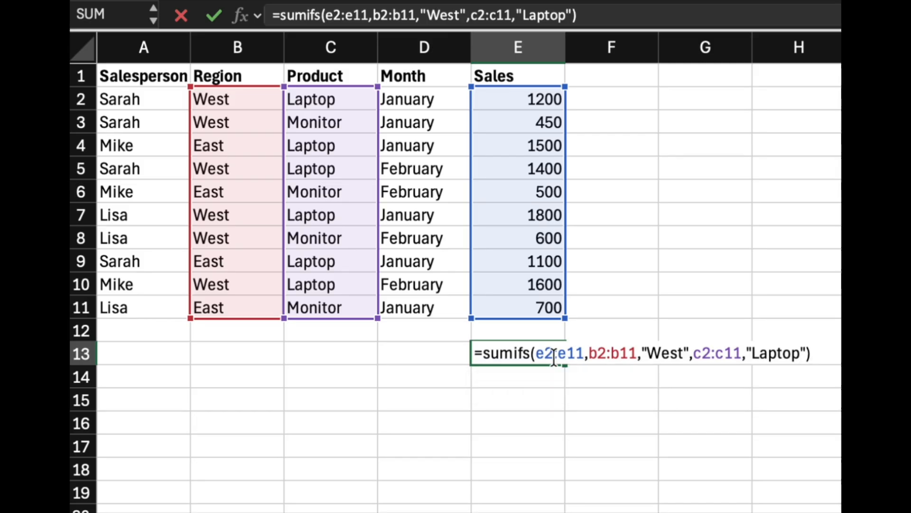
key(Return)
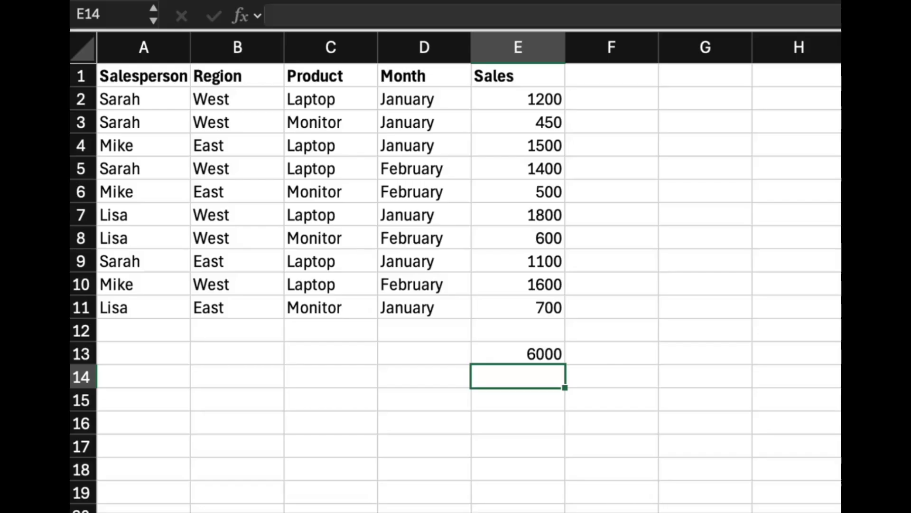
- Enter the criteria values West in cell B13 and Laptop in cell C13
click(244, 352)
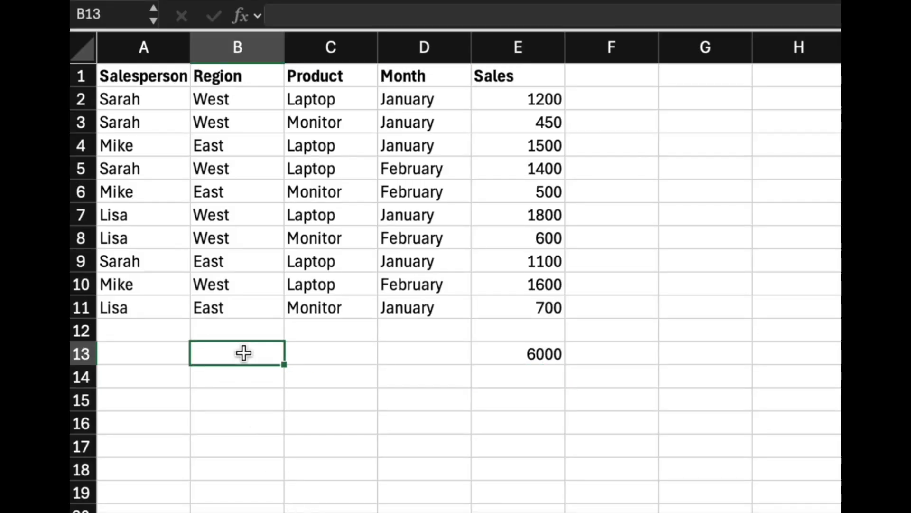
text(West)
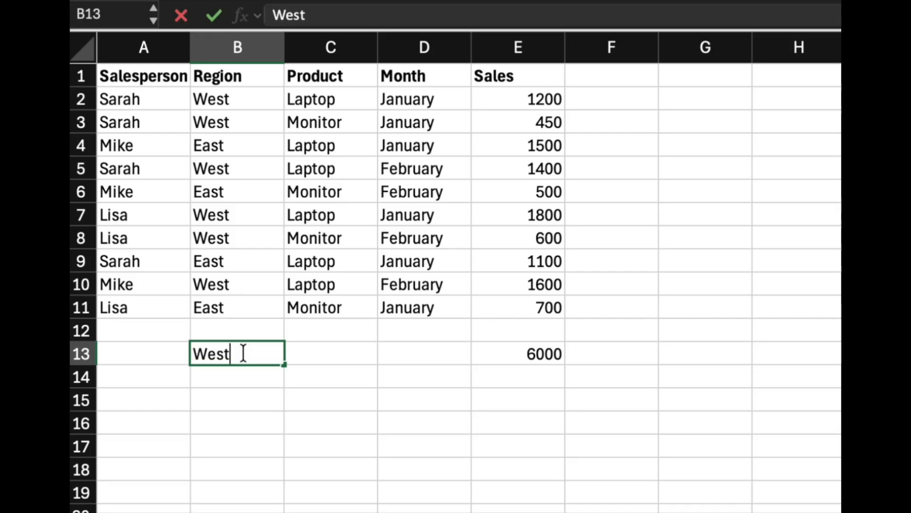
click(329, 358)
text(Laptop)
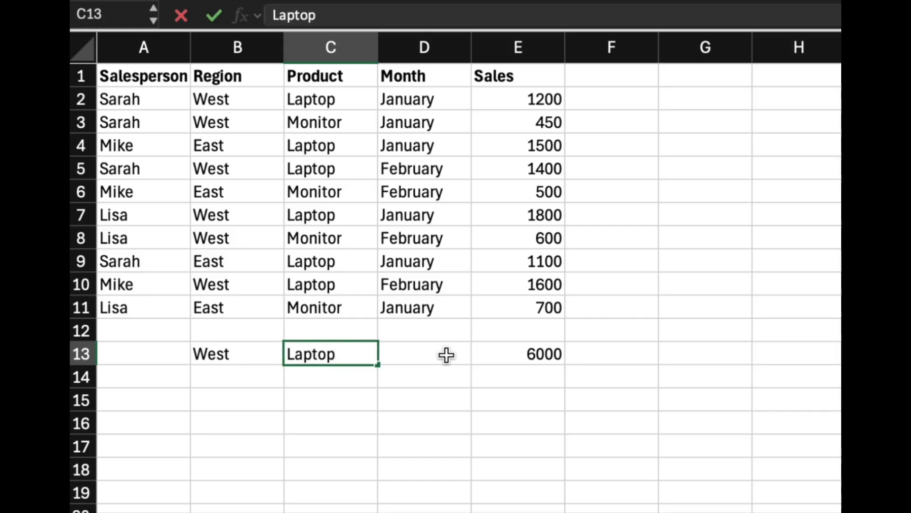
- Replace the hard-coded "West" and "Laptop" criteria in E13's SUMIFS formula with references to B13 and C13
click(507, 352)
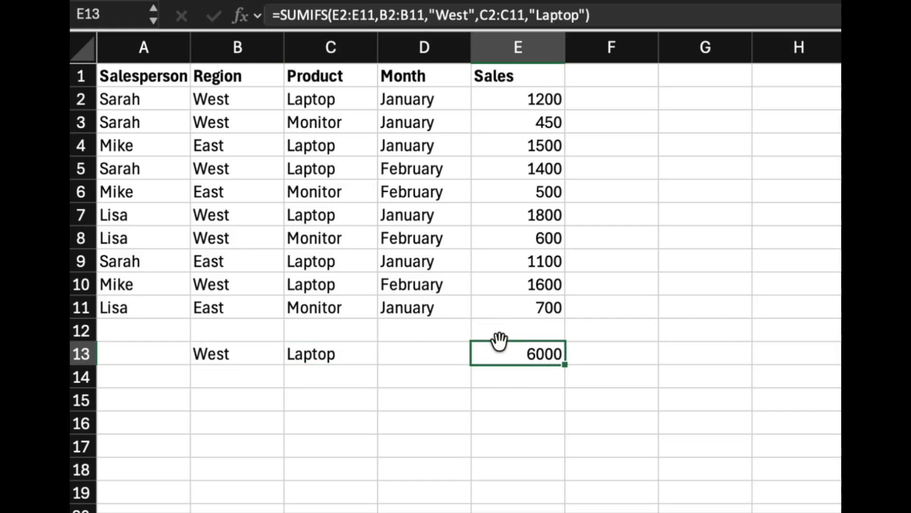
double_click(444, 14)
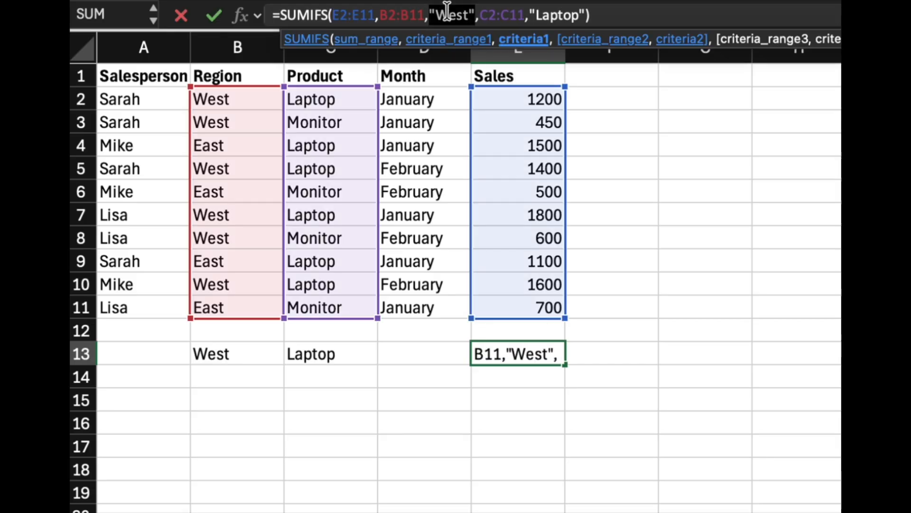
text(b13)
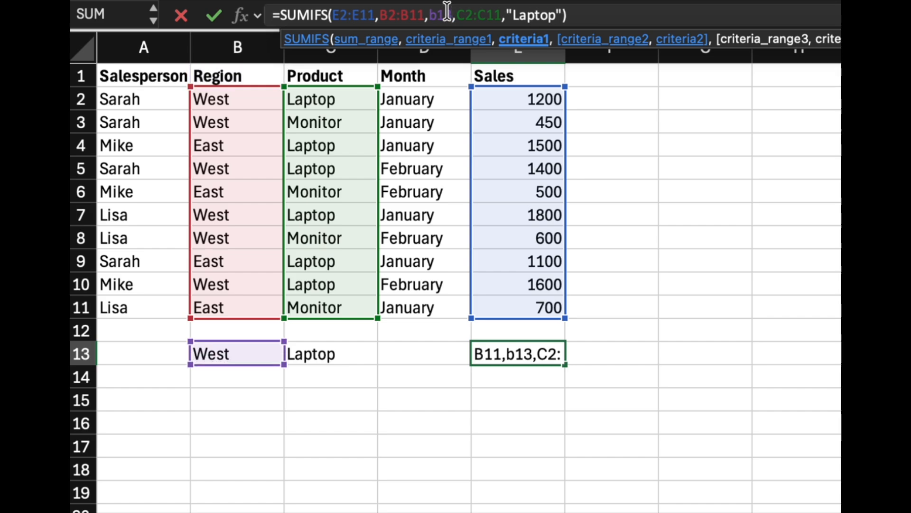
double_click(542, 14)
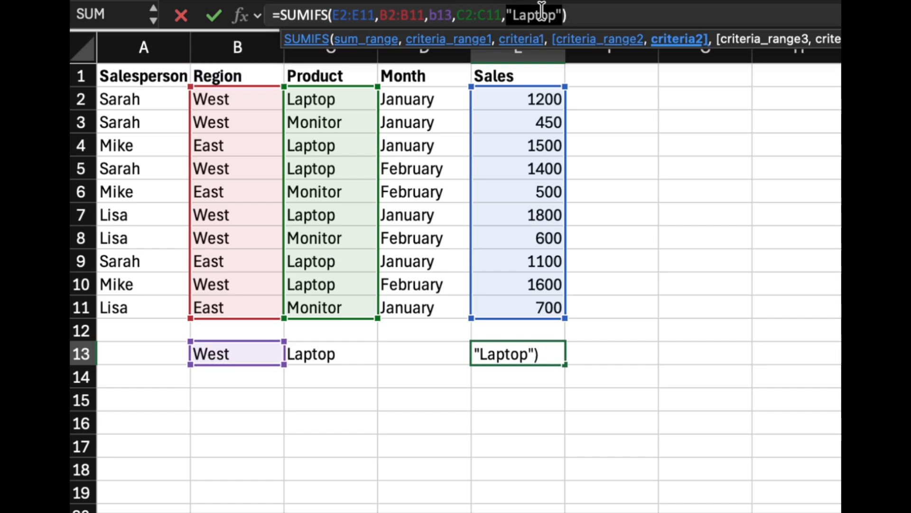
text(c13)
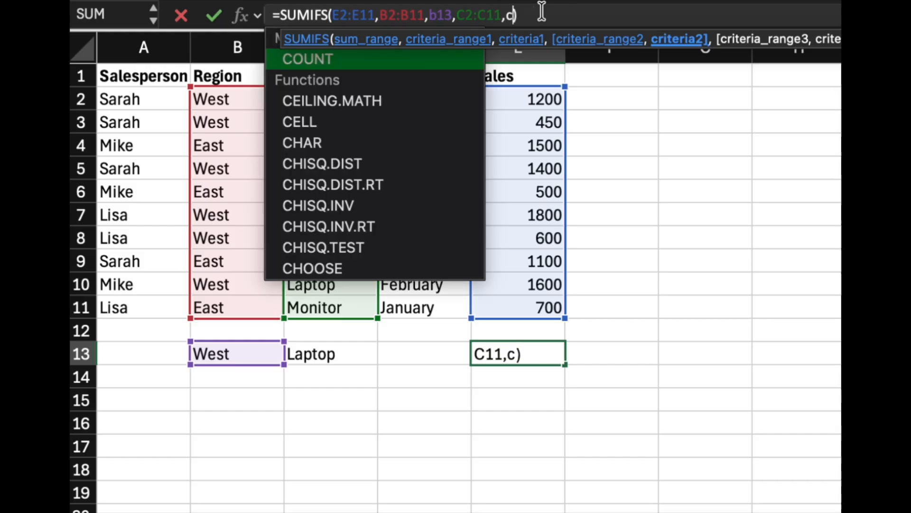
key(Return)
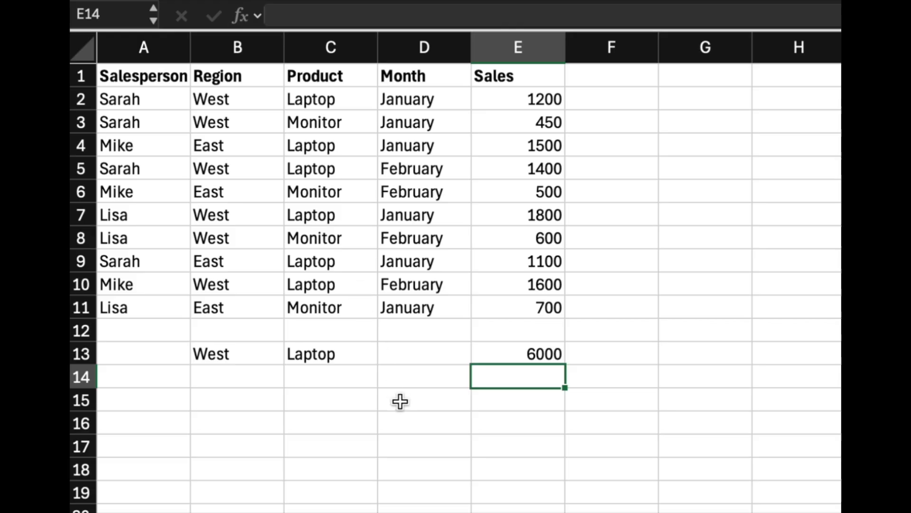
- Change the region criterion in cell B13 to East
click(210, 356)
text(East)
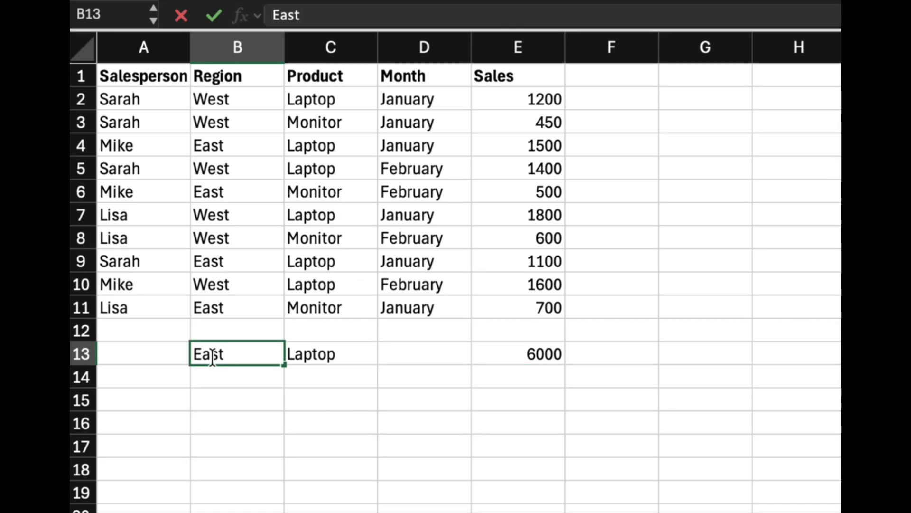
key(Return)
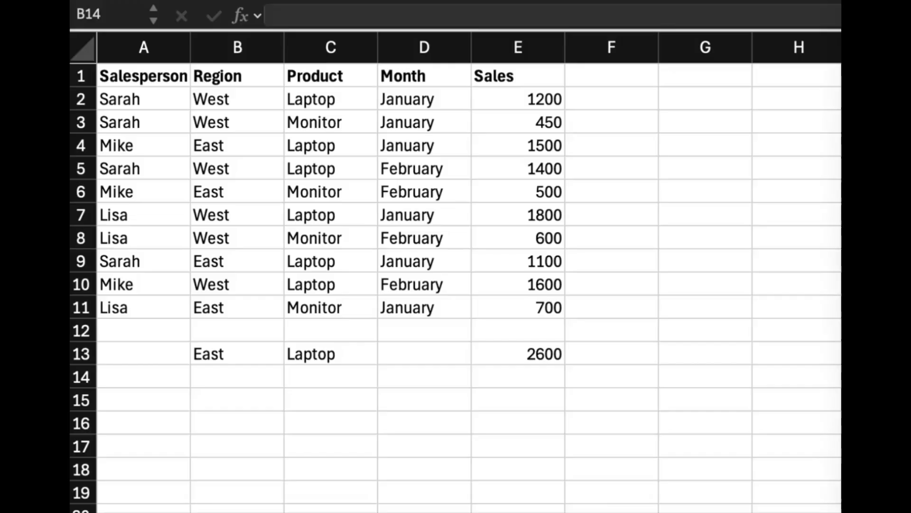
- Enter the salesperson's name from row 2 in cell A13 and set the region in B13 to West
click(150, 345)
text(Sarah)
key(Tab)
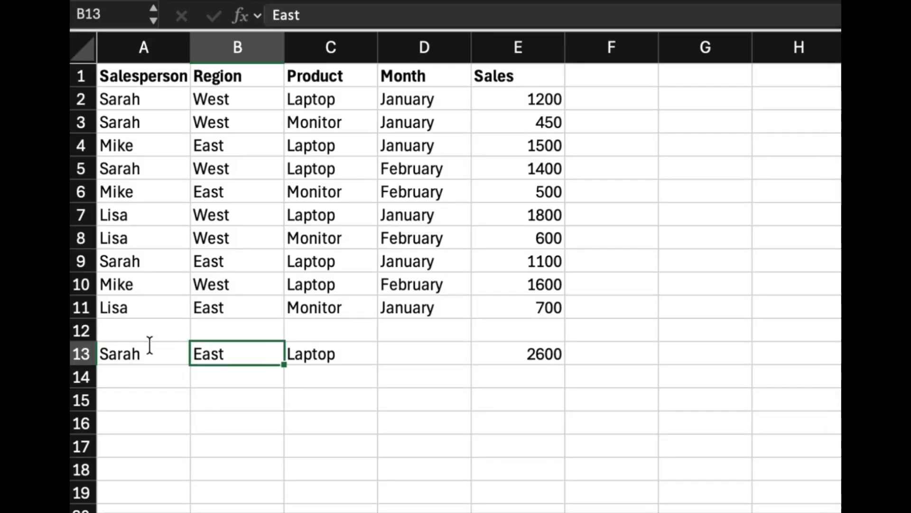
text(West)
- Extend the SUMIFS formula in E13 with a salesperson condition using range A2:A11 and criterion cell A13
click(537, 356)
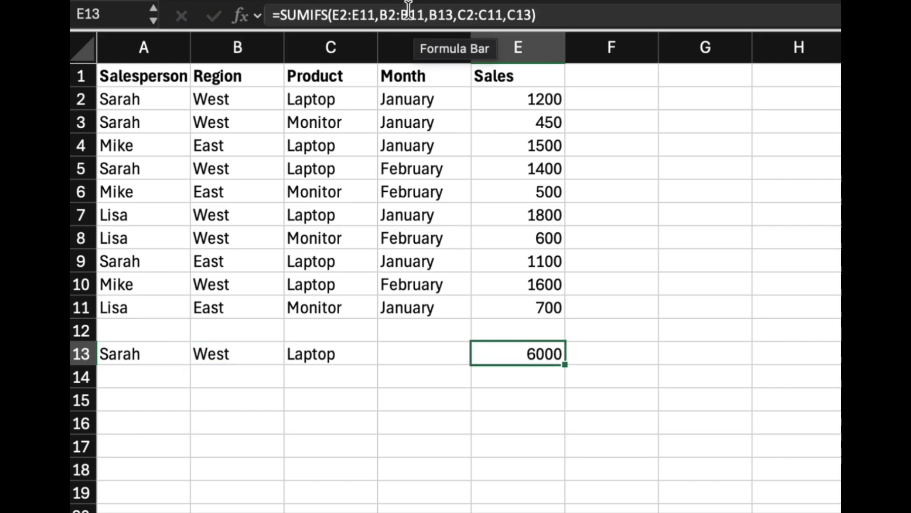
double_click(436, 16)
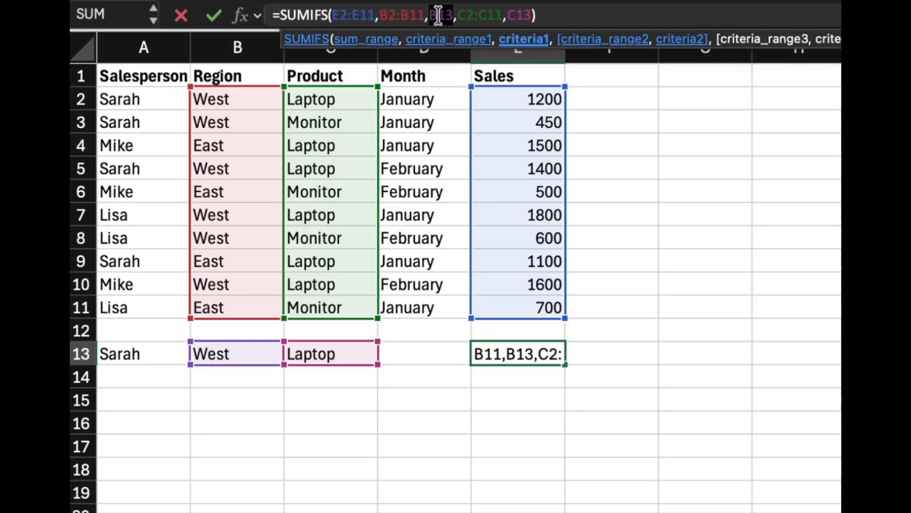
click(532, 15)
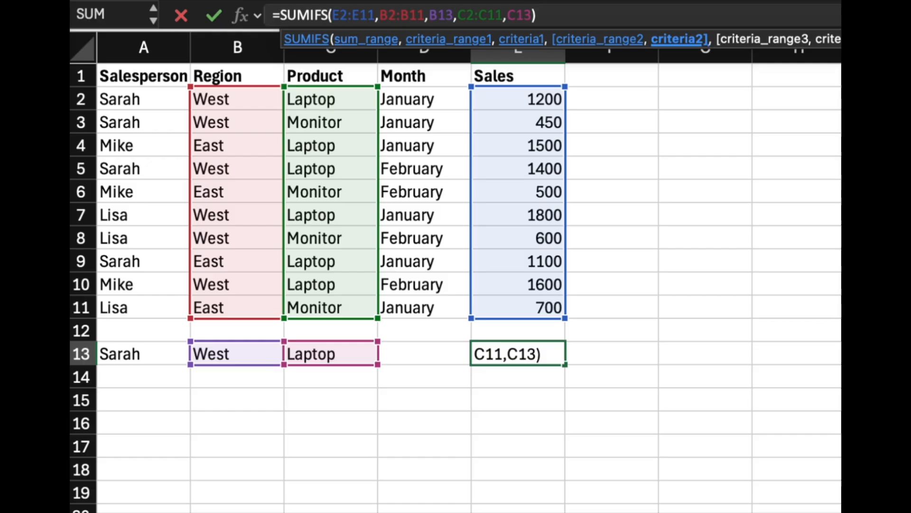
text(,)
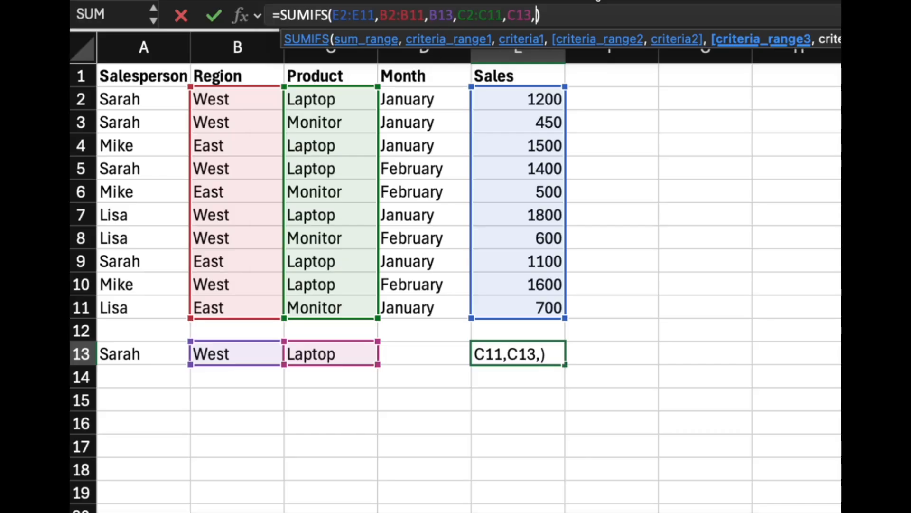
text(a2:)
text(a11)
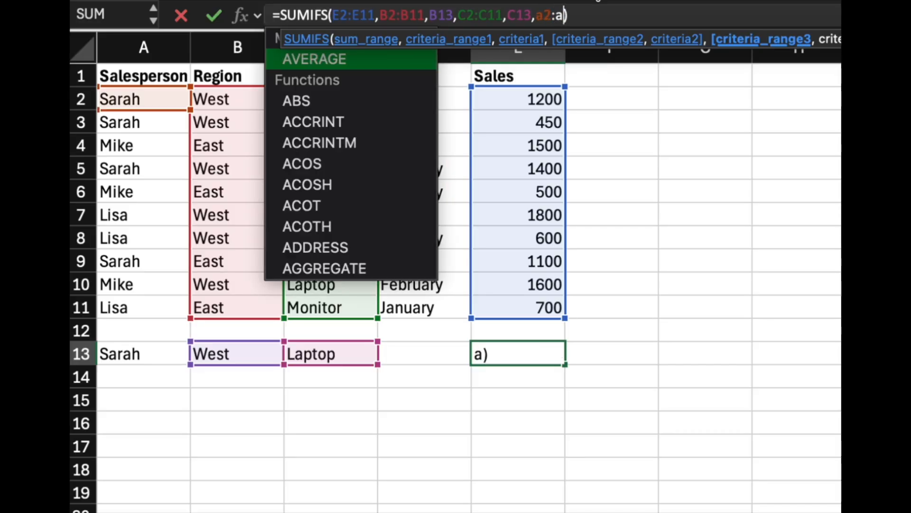
text(,a)
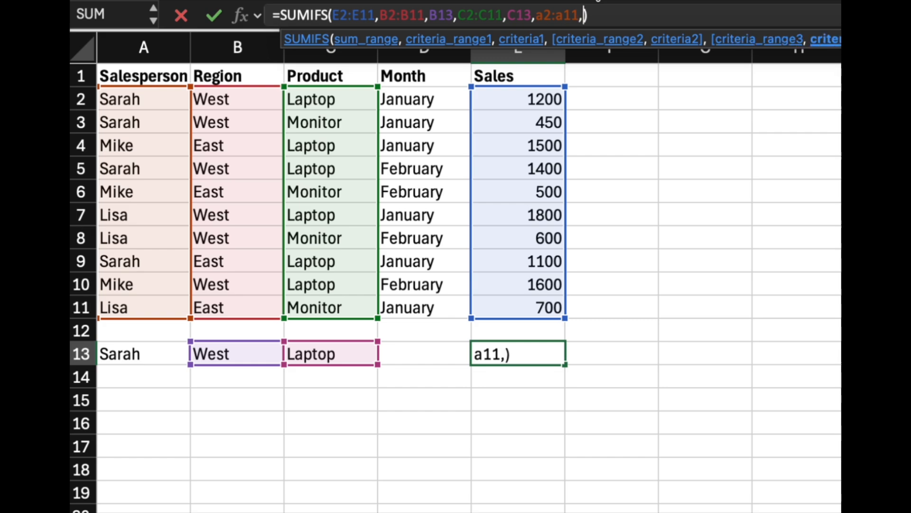
text(13)
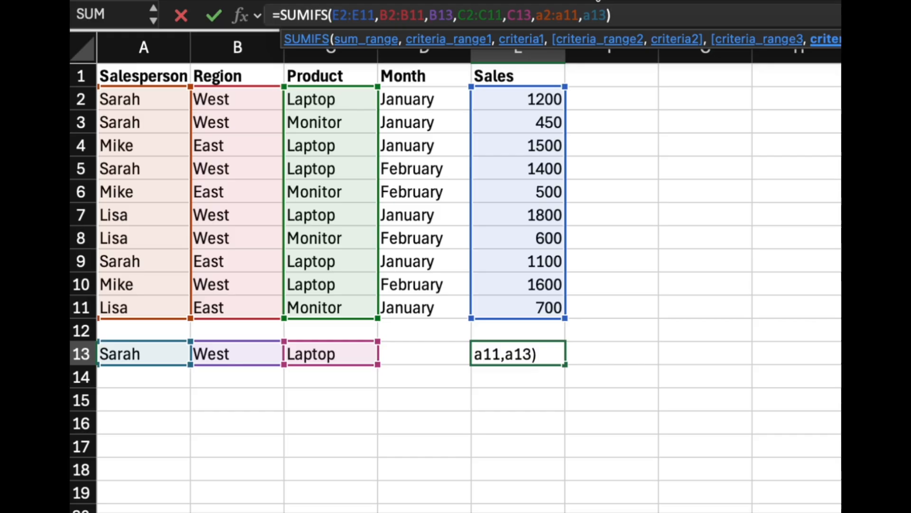
key(Return)
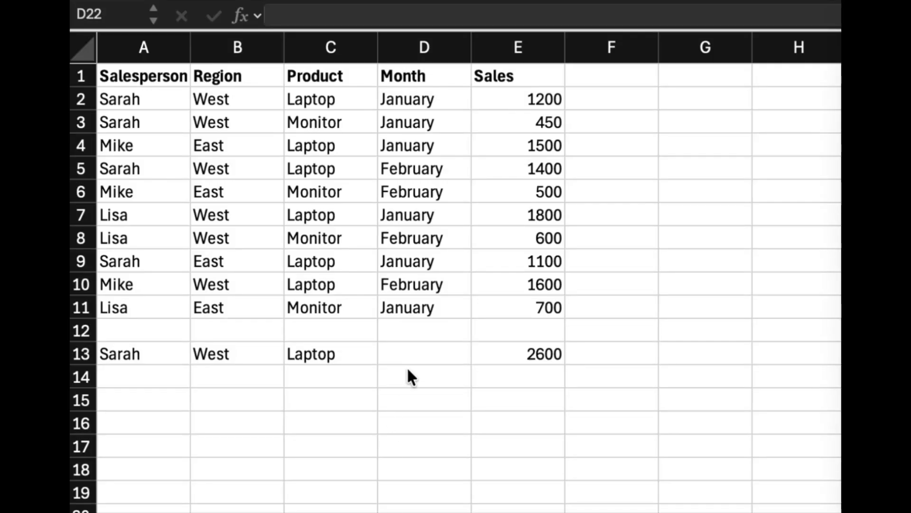
- Enter February as the month criterion in cell D13
click(414, 348)
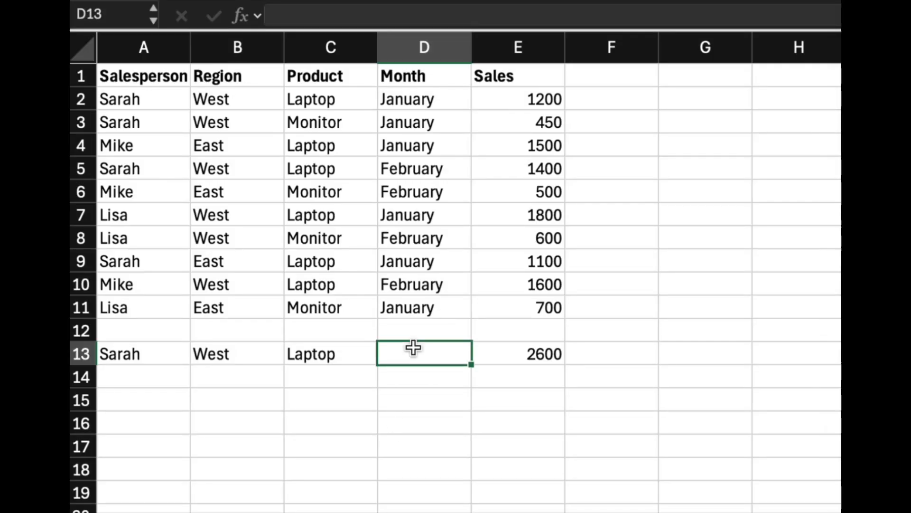
text(February)
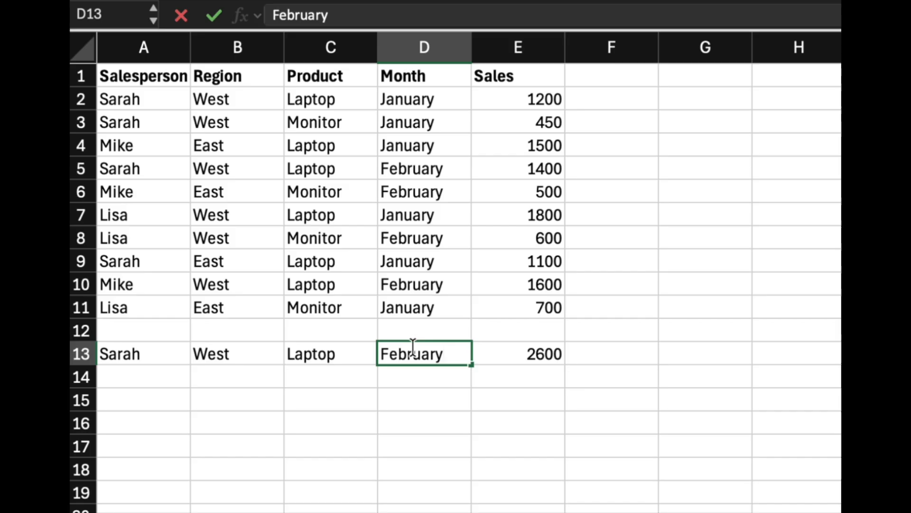
click(537, 354)
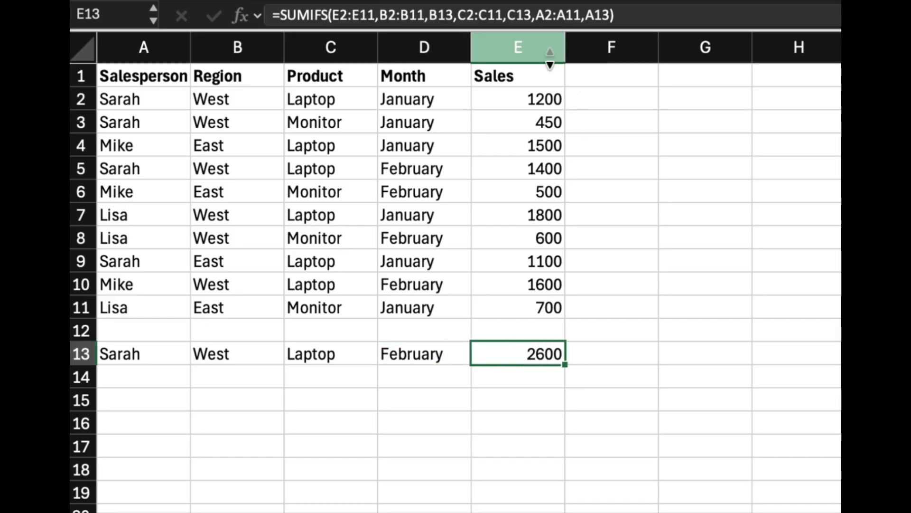
- Extend the SUMIFS formula in E13 with a month condition using range D2:D11 and criterion cell D13
click(610, 15)
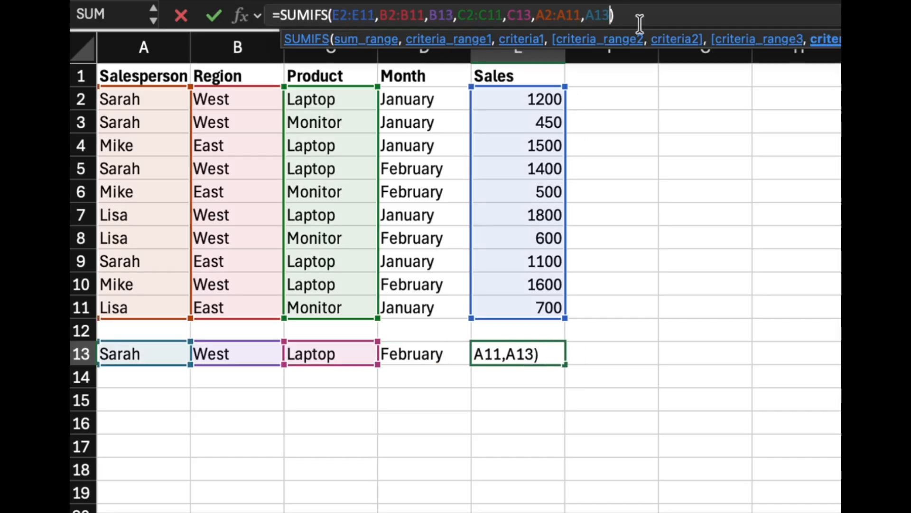
text(,)
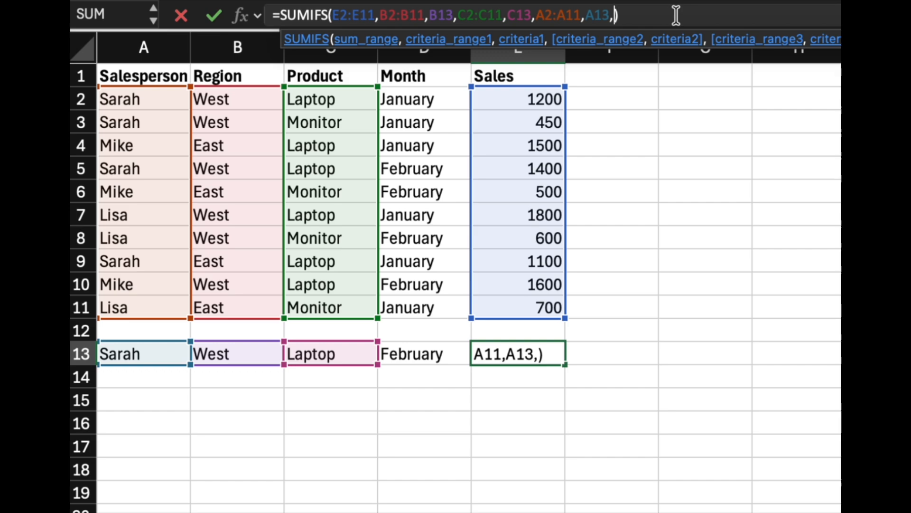
text(d2)
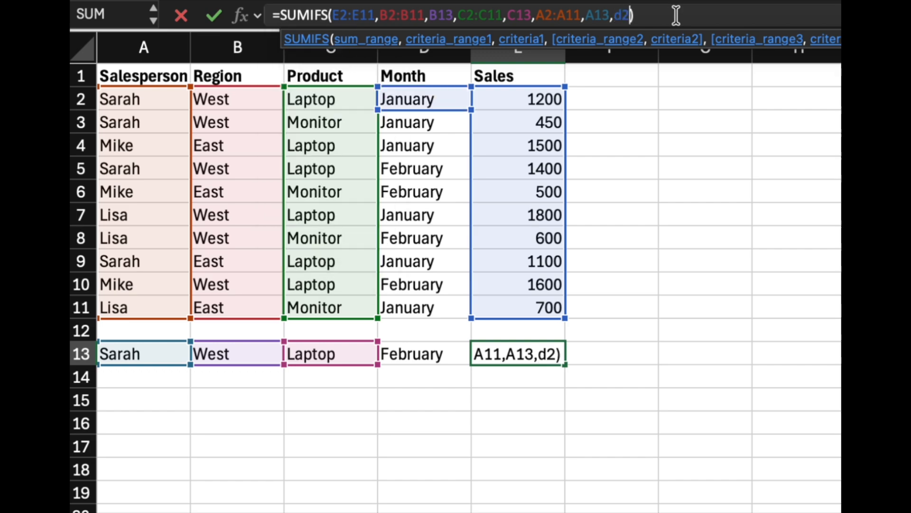
text(:d11,d)
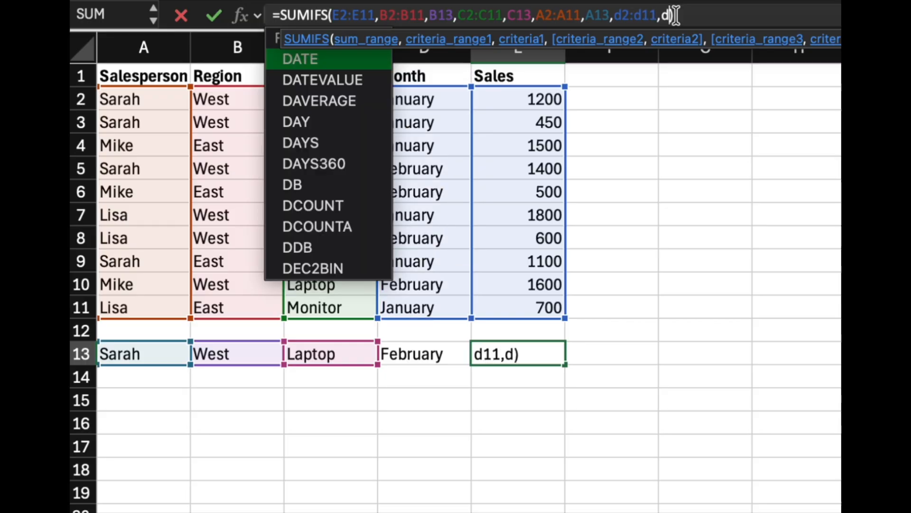
text(13)
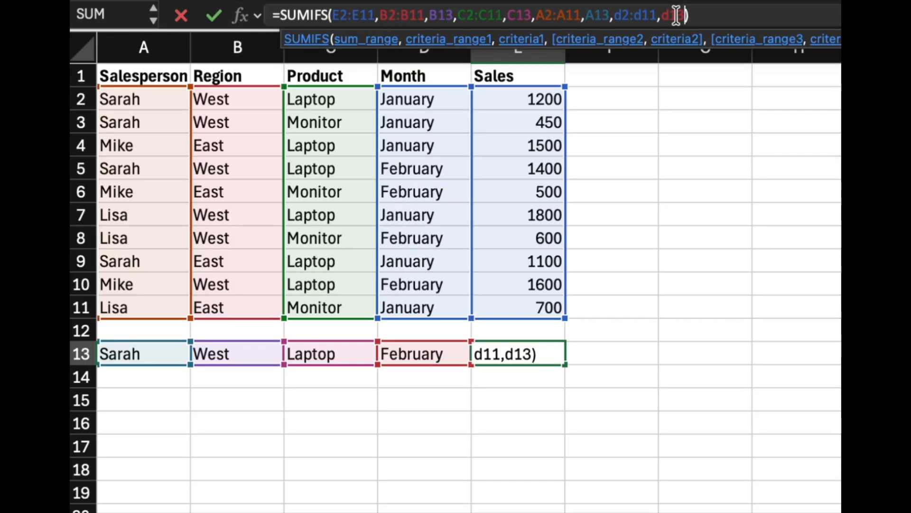
key(Return)
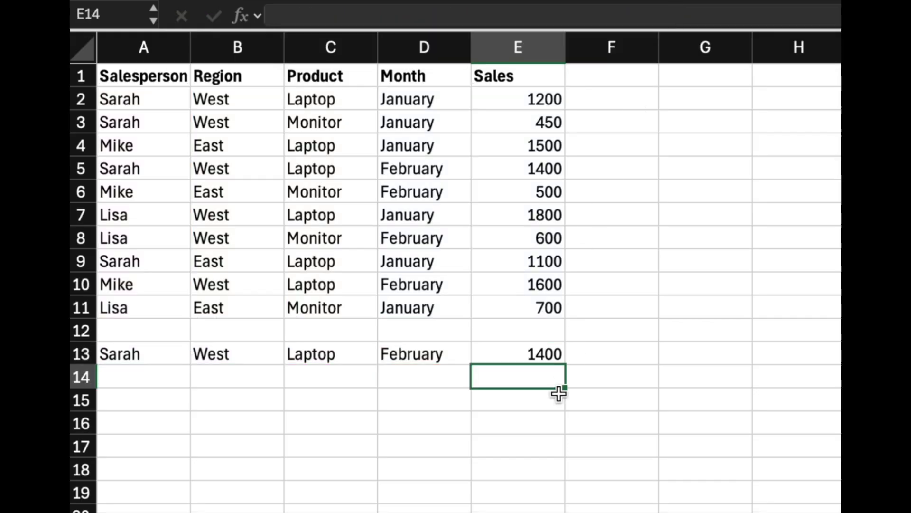
- Check row 5 against the criteria in row 13 and review the referenced ranges of the SUMIFS formula in E13
drag(525, 172, 230, 165)
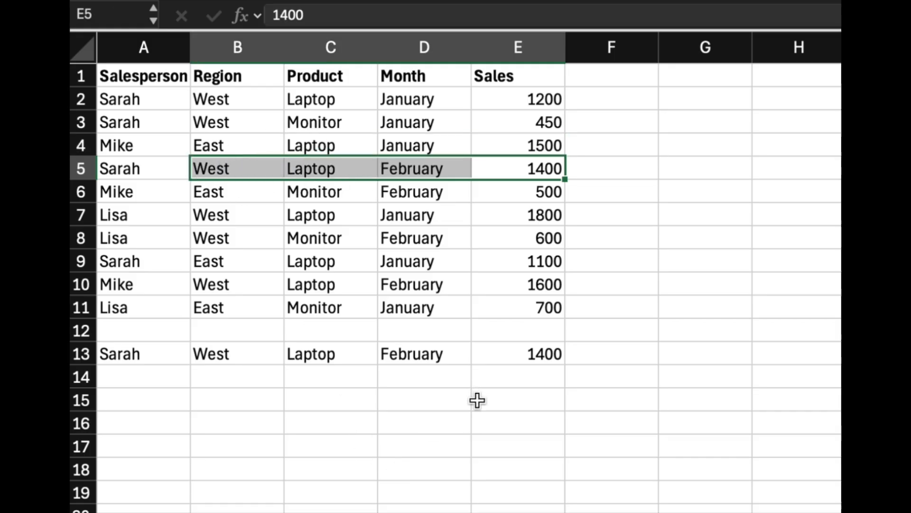
click(521, 418)
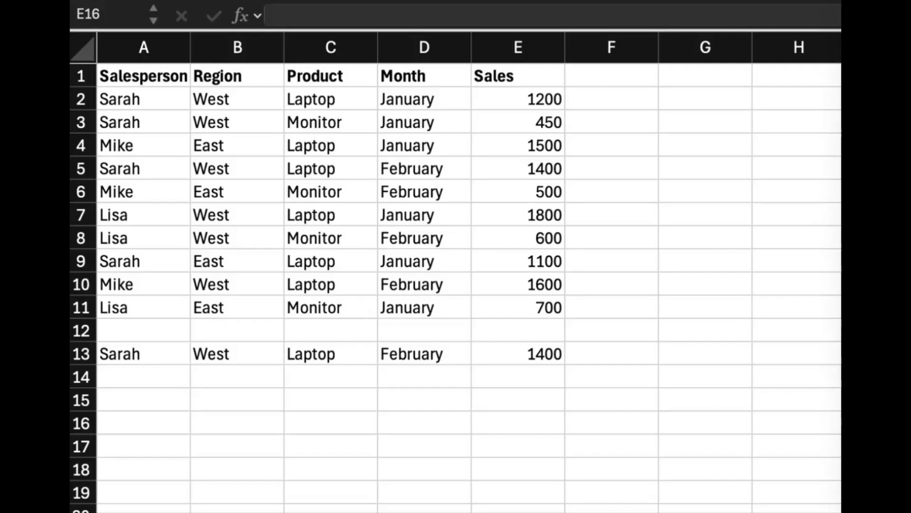
click(531, 349)
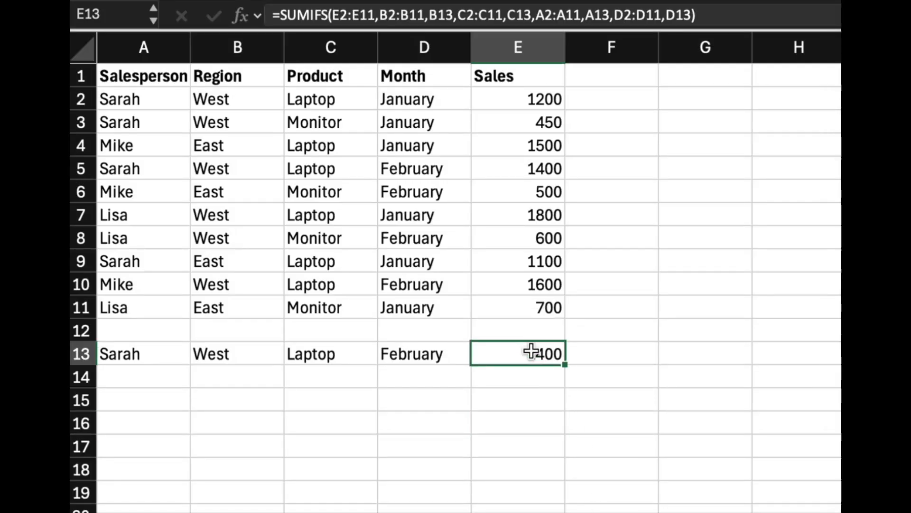
click(696, 15)
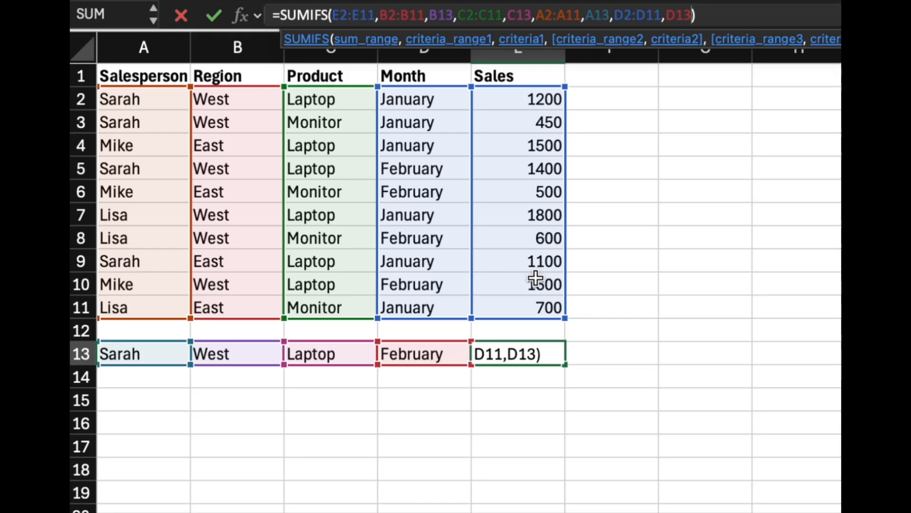
click(553, 442)
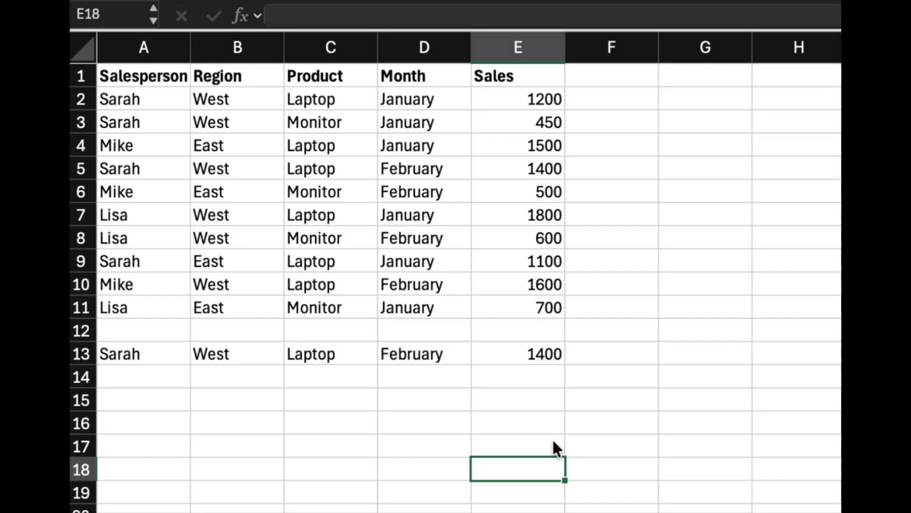